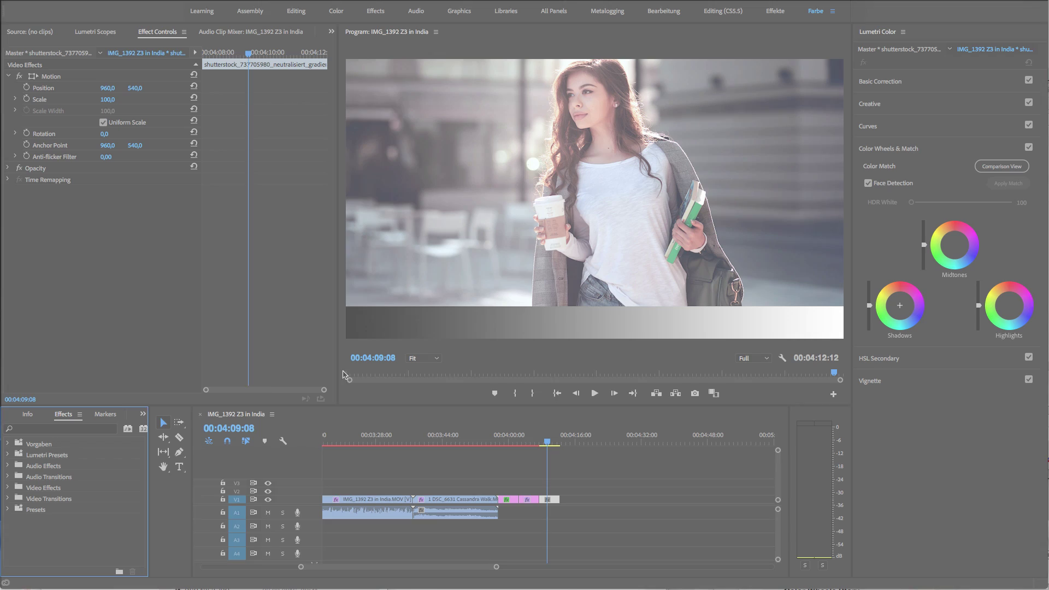
Find Warping Wheels via a 'Warpin' search, apply it to the V1 portrait clip, and open its window.
{"action": "left_click", "coordinate": [73, 430]}
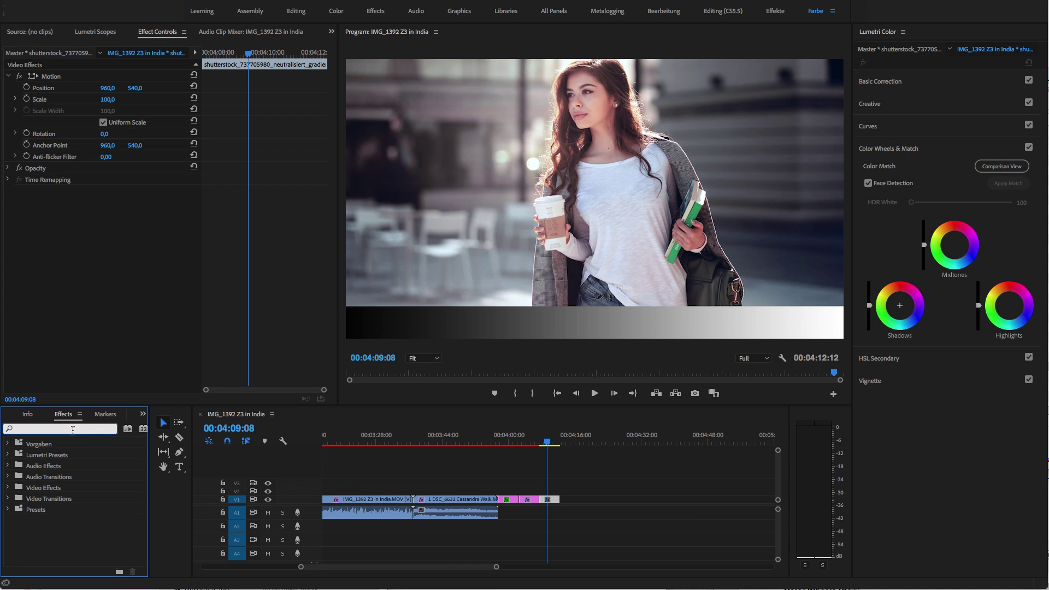
{"action": "type", "text": "Warpin"}
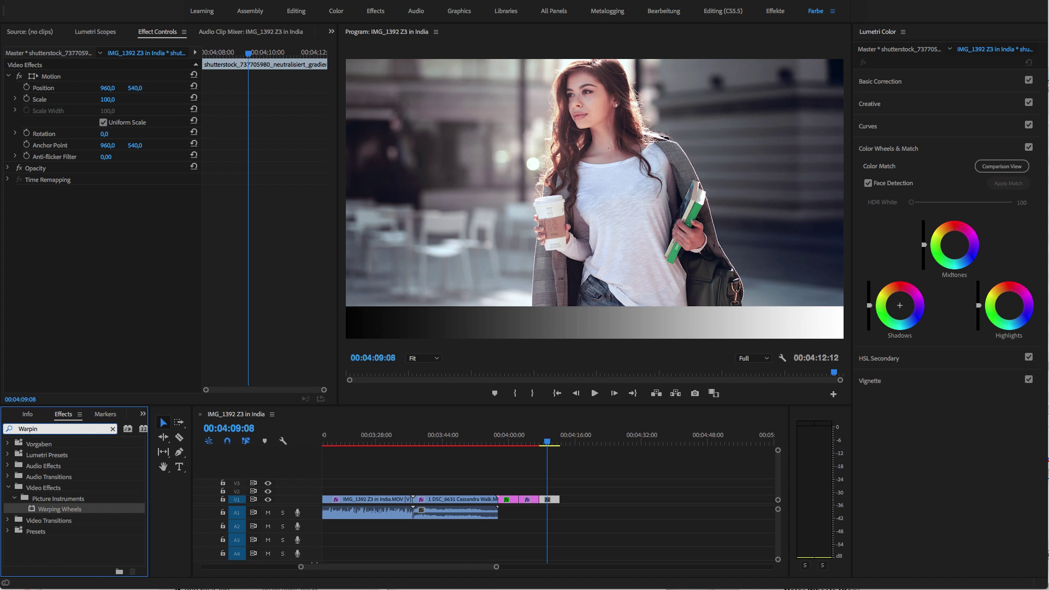
{"action": "left_click_drag", "start_coordinate": [61, 508], "coordinate": [549, 504]}
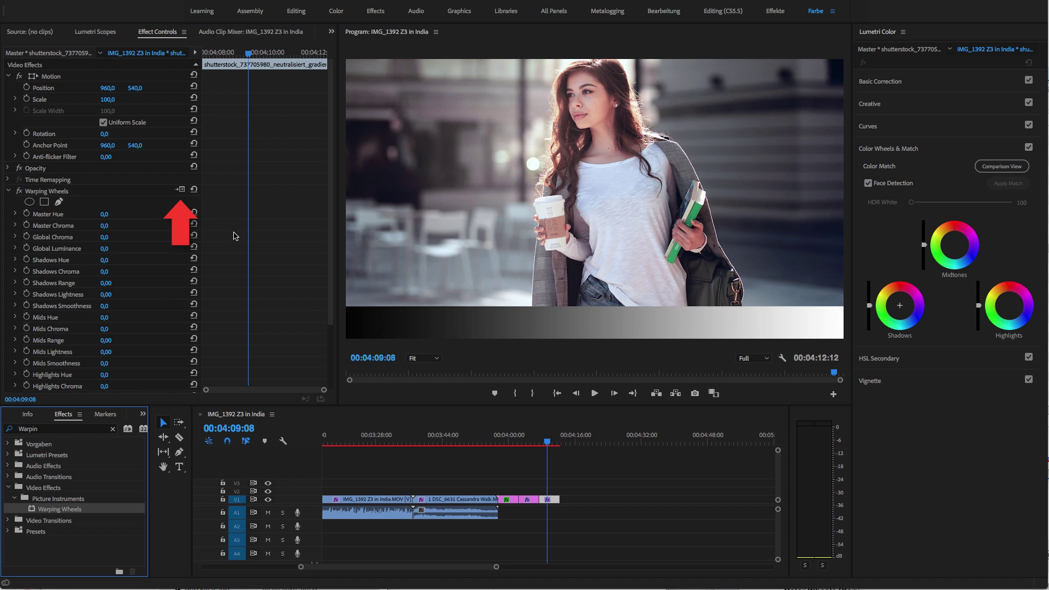
{"action": "left_click", "coordinate": [182, 189]}
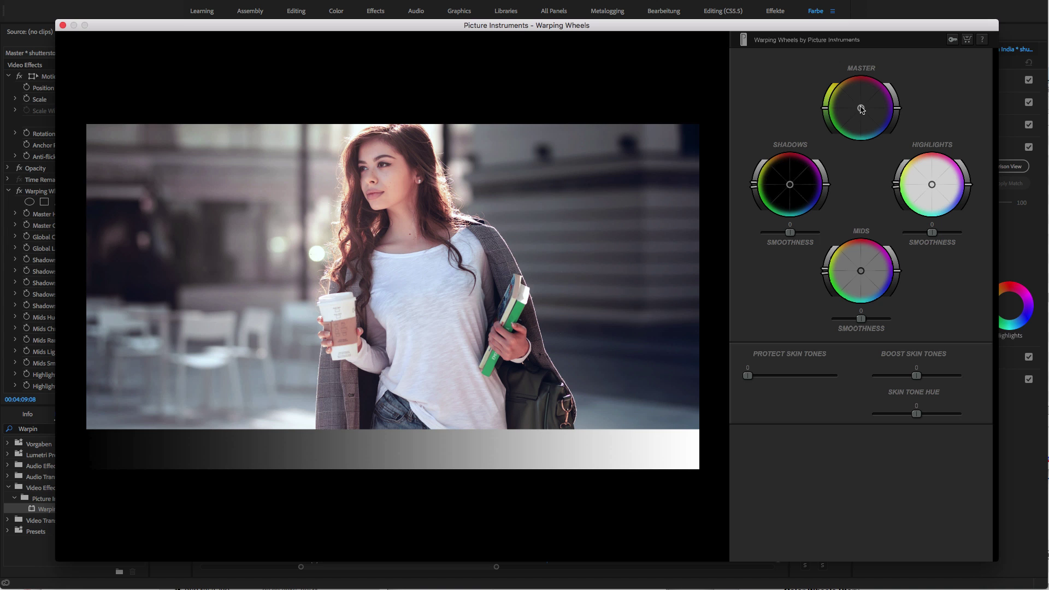
Try cyan tint, saturation and brightness on the Master wheel, then reset it to neutral.
{"action": "mouse_move", "coordinate": [860, 108]}
{"action": "left_mouse_down"}
{"action": "mouse_move", "coordinate": [856, 116]}
{"action": "mouse_move", "coordinate": [866, 116]}
{"action": "mouse_move", "coordinate": [828, 93]}
{"action": "left_mouse_up"}
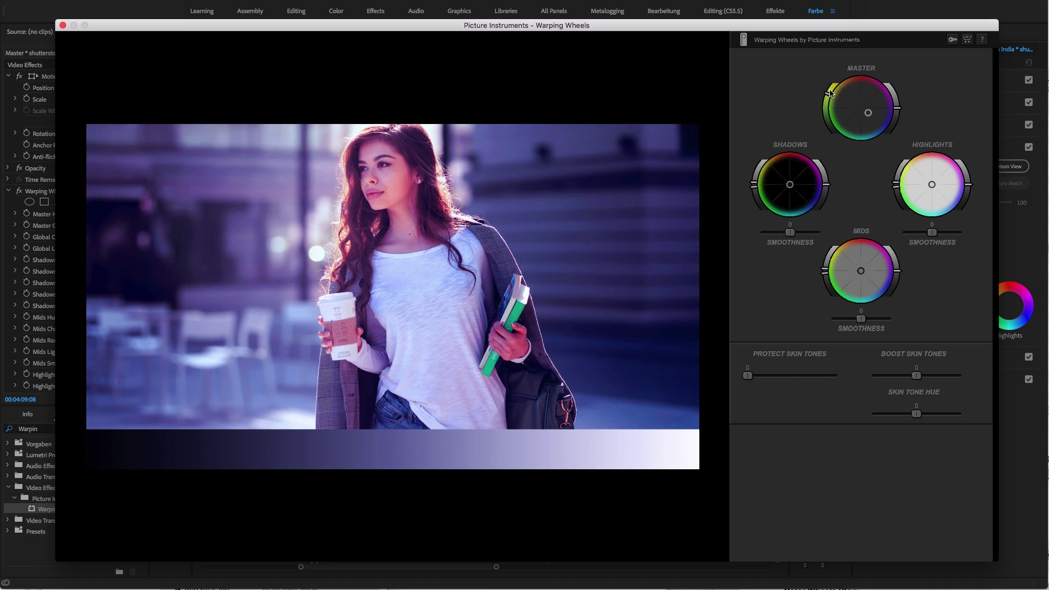
{"action": "left_click_drag", "start_coordinate": [829, 93], "coordinate": [827, 111]}
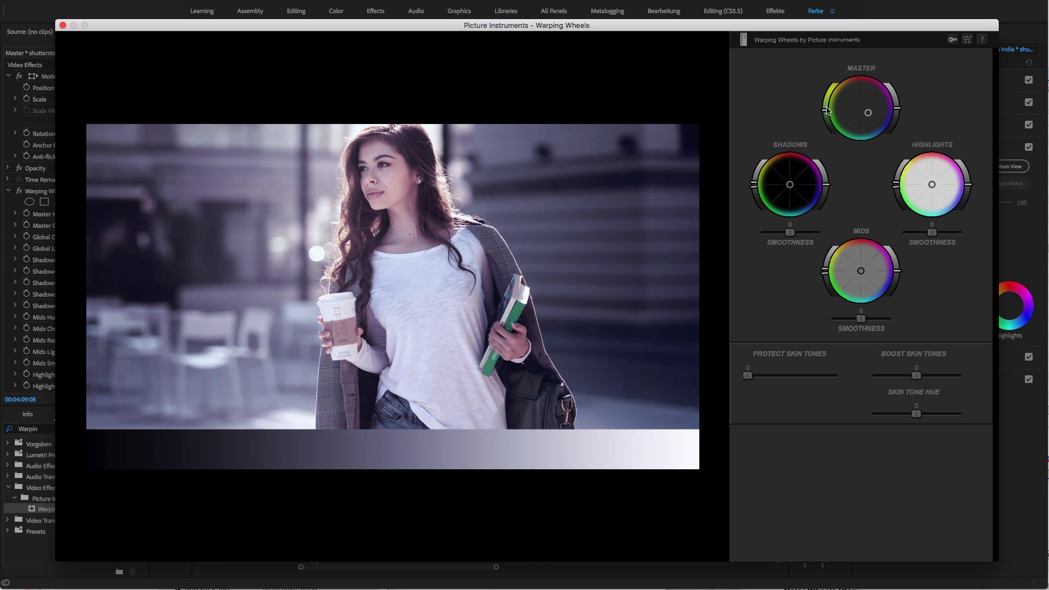
{"action": "left_click_drag", "start_coordinate": [899, 112], "coordinate": [899, 106]}
{"action": "double_click", "coordinate": [868, 114]}
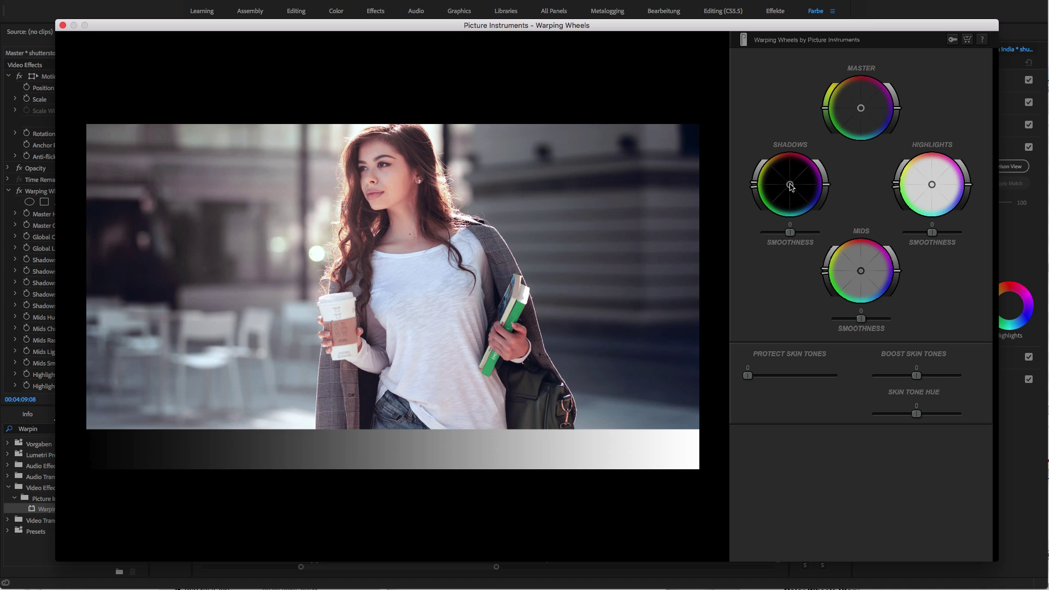
Push shadows toward teal, mids toward orange and highlights toward cyan-green, then tweak shadow brightness.
{"action": "left_click_drag", "start_coordinate": [790, 185], "coordinate": [795, 201]}
{"action": "left_click_drag", "start_coordinate": [861, 272], "coordinate": [848, 257]}
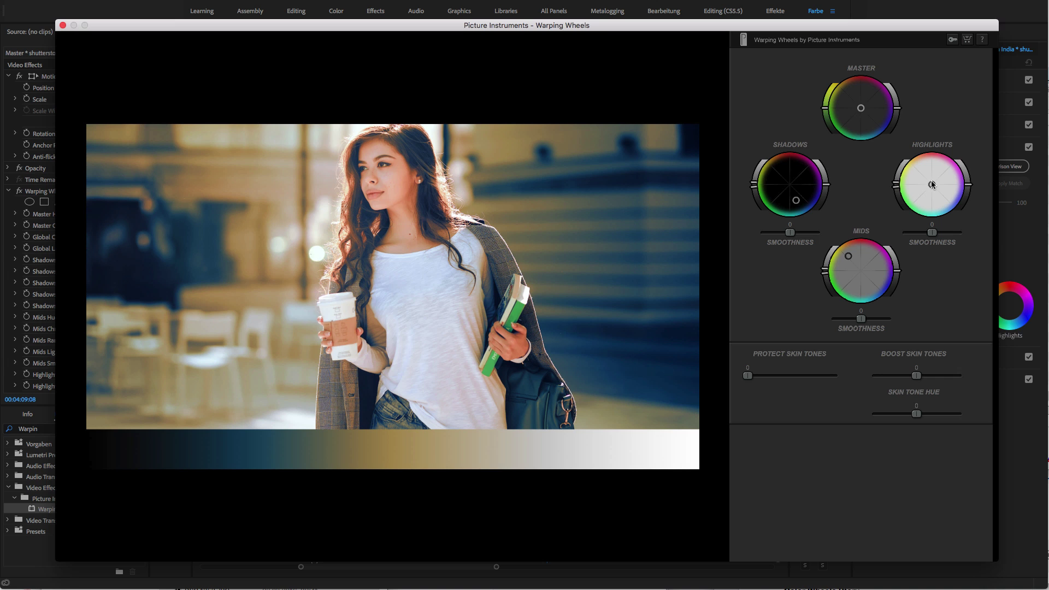
{"action": "left_click_drag", "start_coordinate": [932, 184], "coordinate": [925, 200]}
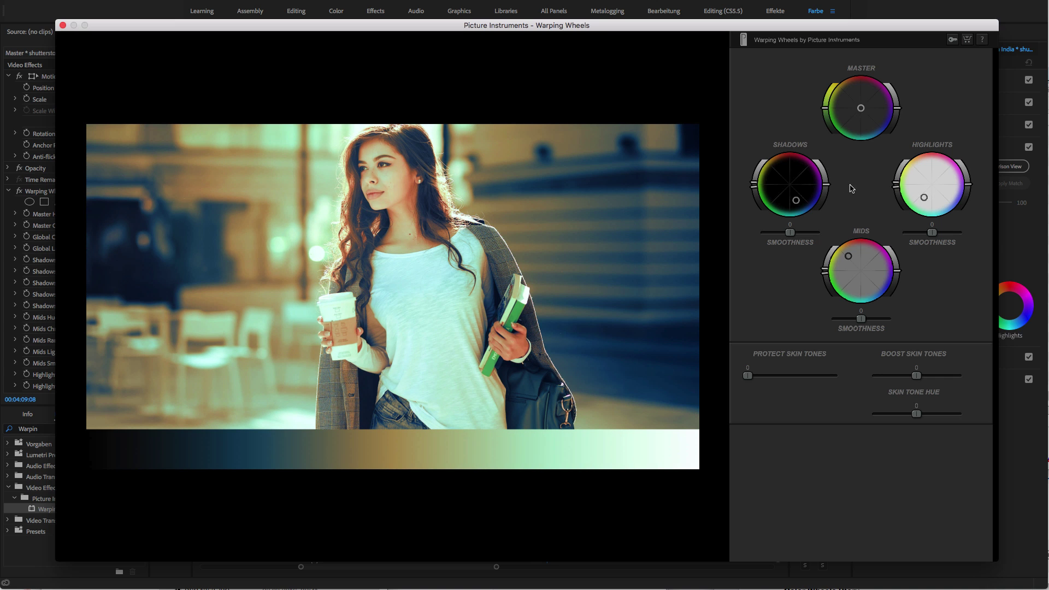
{"action": "mouse_move", "coordinate": [827, 185]}
{"action": "left_mouse_down"}
{"action": "mouse_move", "coordinate": [826, 174]}
{"action": "mouse_move", "coordinate": [829, 198]}
{"action": "mouse_move", "coordinate": [825, 187]}
{"action": "left_mouse_up"}
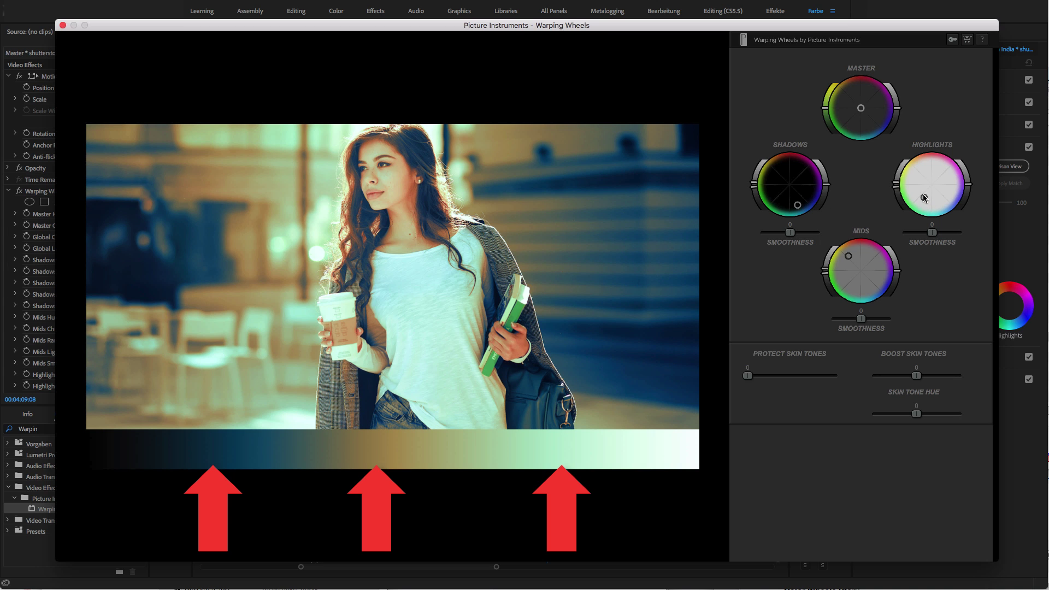
Shift the highlights toward a cooler green and the shadows toward a deeper teal.
{"action": "left_click_drag", "start_coordinate": [924, 197], "coordinate": [920, 206]}
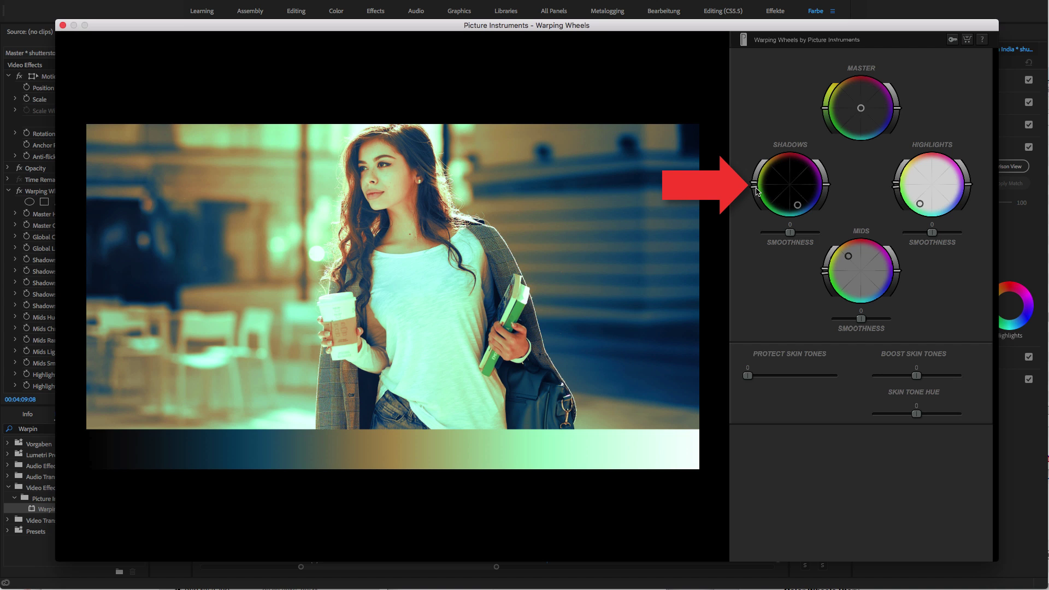
{"action": "mouse_move", "coordinate": [754, 186]}
{"action": "left_mouse_down"}
{"action": "mouse_move", "coordinate": [761, 165]}
{"action": "mouse_move", "coordinate": [756, 206]}
{"action": "mouse_move", "coordinate": [760, 158]}
{"action": "mouse_move", "coordinate": [755, 184]}
{"action": "left_mouse_up"}
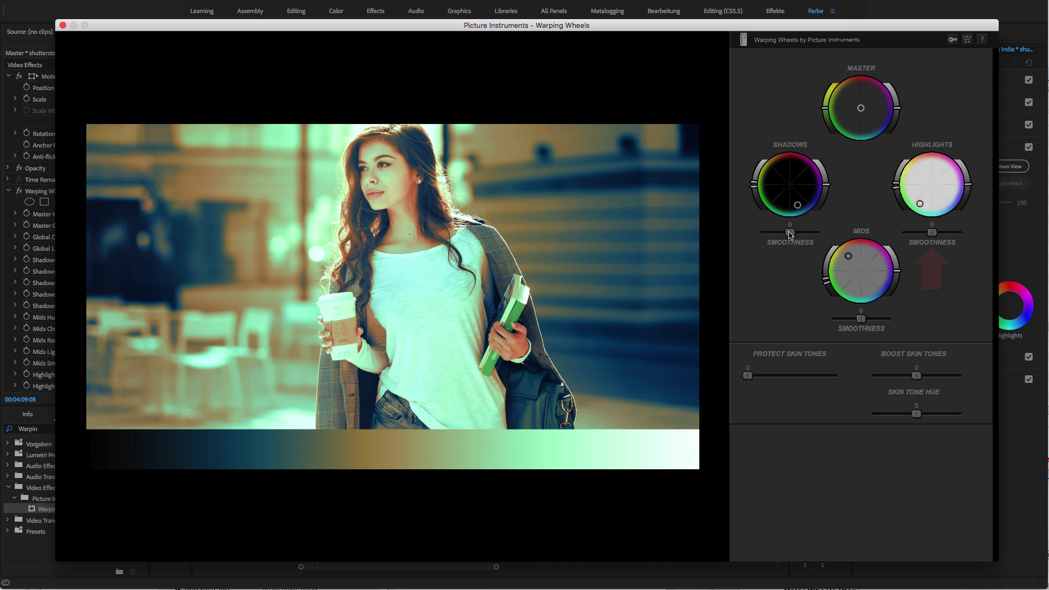
Adjust shadows smoothness, set mids smoothness -66 and highlights smoothness -76, and intensify the highlight tint.
{"action": "mouse_move", "coordinate": [790, 234]}
{"action": "left_mouse_down"}
{"action": "mouse_move", "coordinate": [821, 234]}
{"action": "mouse_move", "coordinate": [766, 237]}
{"action": "mouse_move", "coordinate": [789, 238]}
{"action": "left_mouse_up"}
{"action": "left_click_drag", "start_coordinate": [861, 319], "coordinate": [839, 319]}
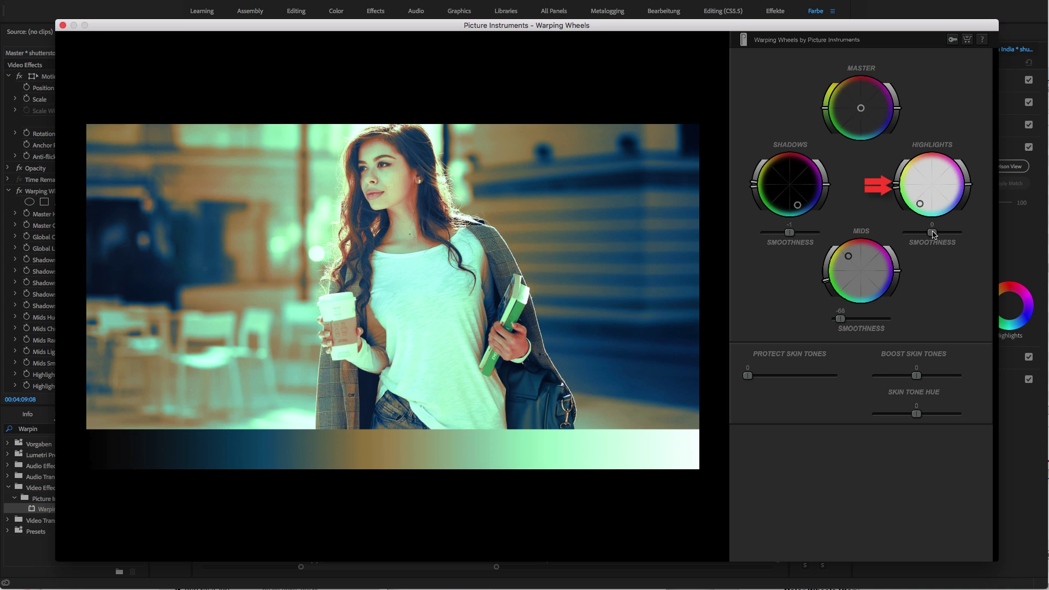
{"action": "left_click_drag", "start_coordinate": [931, 233], "coordinate": [907, 237]}
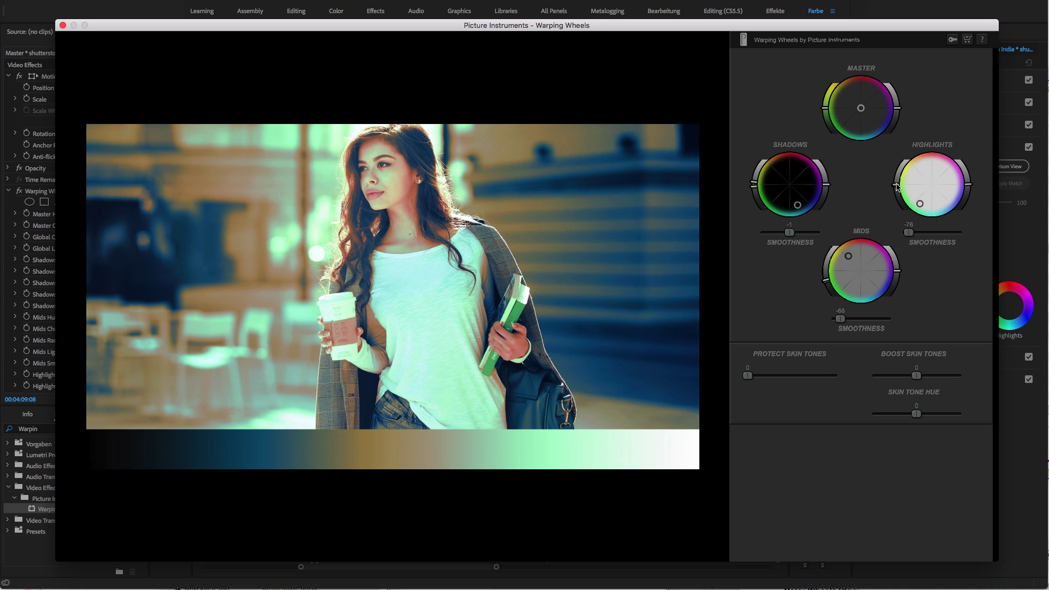
{"action": "left_click_drag", "start_coordinate": [896, 184], "coordinate": [899, 168]}
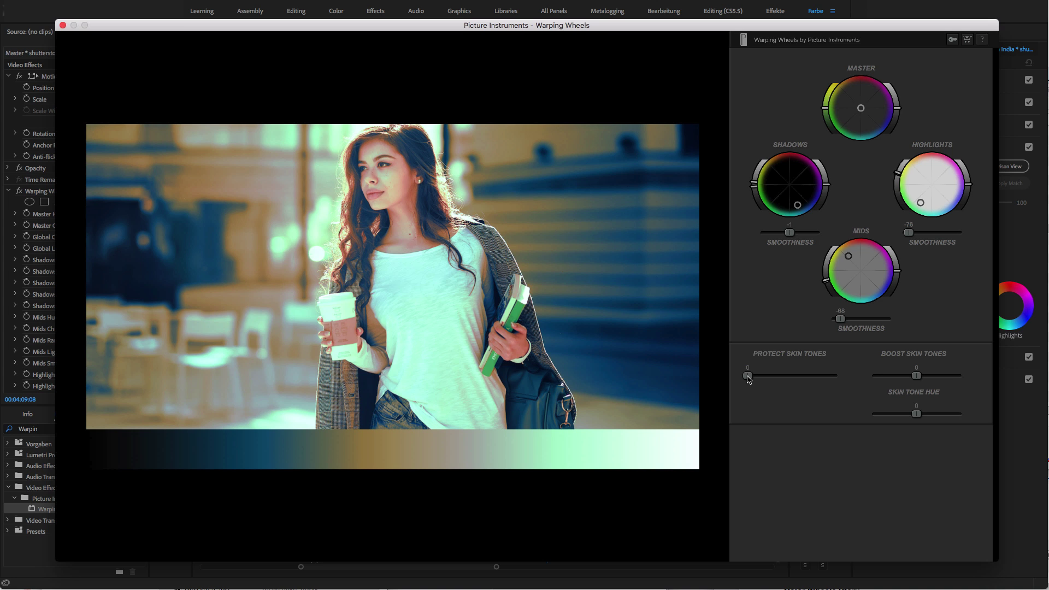
Set Protect Skin Tones to 54, Boost Skin Tones to 28 and Skin Tone Hue to 24.
{"action": "left_click_drag", "start_coordinate": [748, 379], "coordinate": [796, 379]}
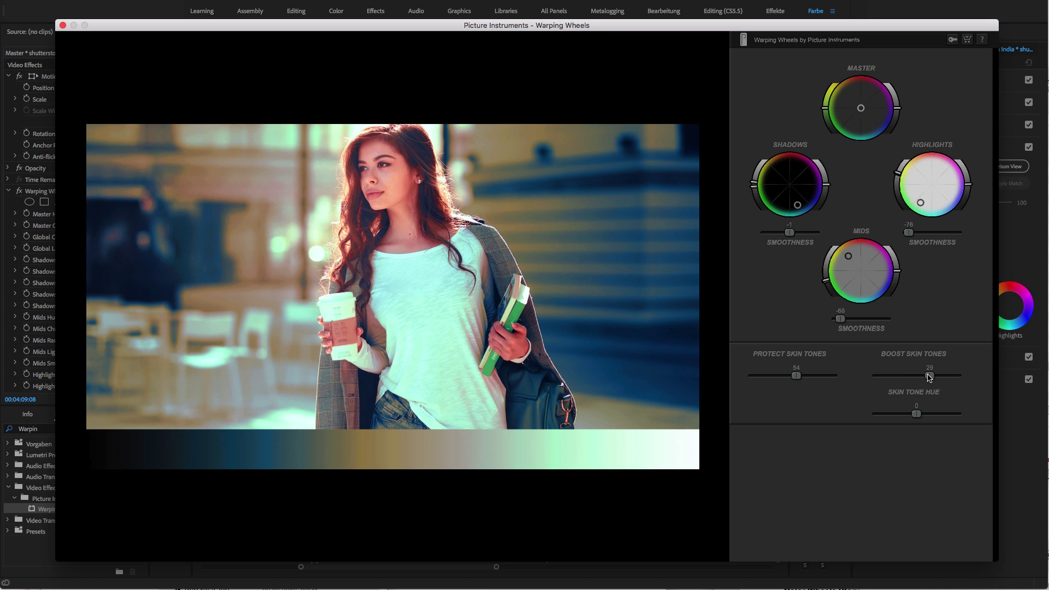
{"action": "left_click_drag", "start_coordinate": [916, 378], "coordinate": [929, 377]}
{"action": "left_click_drag", "start_coordinate": [916, 415], "coordinate": [926, 417]}
Delete the old Warping Wheels grade, re-apply a fresh Warping Wheels, and open its window.
{"action": "left_click", "coordinate": [62, 26]}
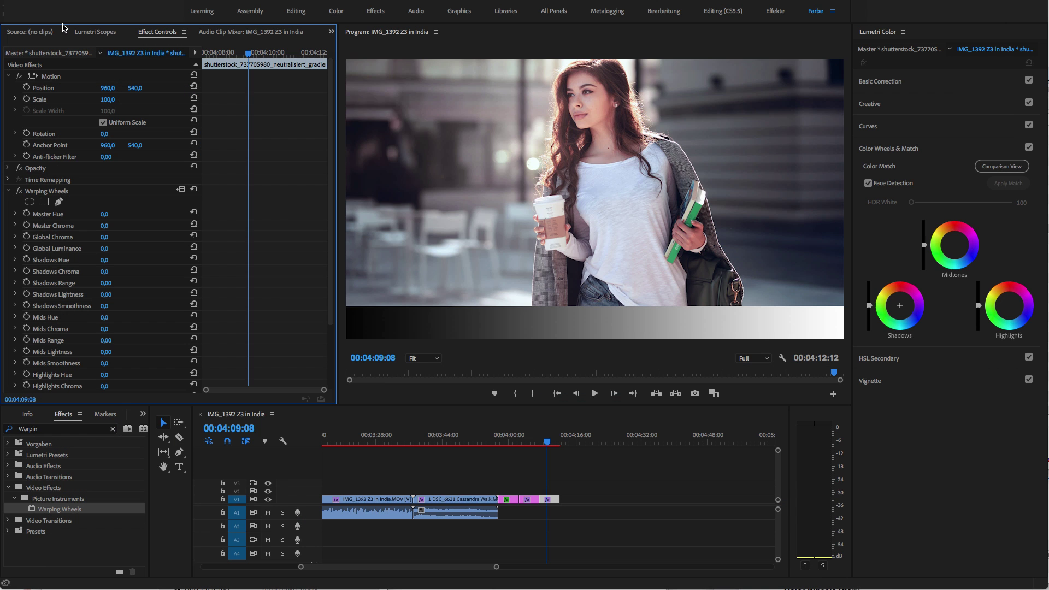
{"action": "left_click", "coordinate": [58, 193]}
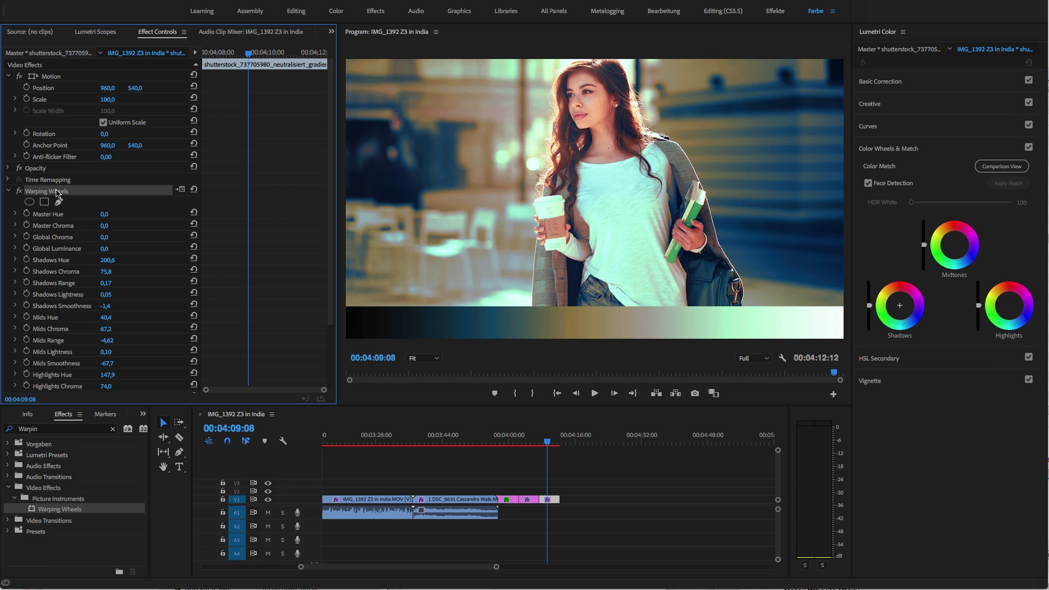
{"action": "key", "text": "Delete"}
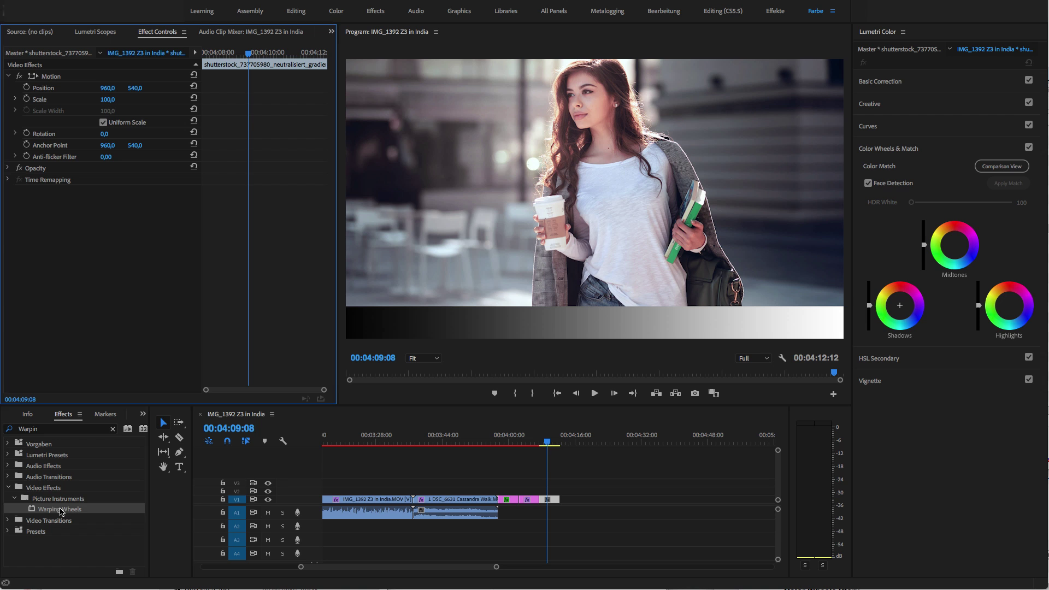
{"action": "mouse_move", "coordinate": [63, 509]}
{"action": "left_mouse_down"}
{"action": "mouse_move", "coordinate": [462, 461]}
{"action": "mouse_move", "coordinate": [554, 500]}
{"action": "left_mouse_up"}
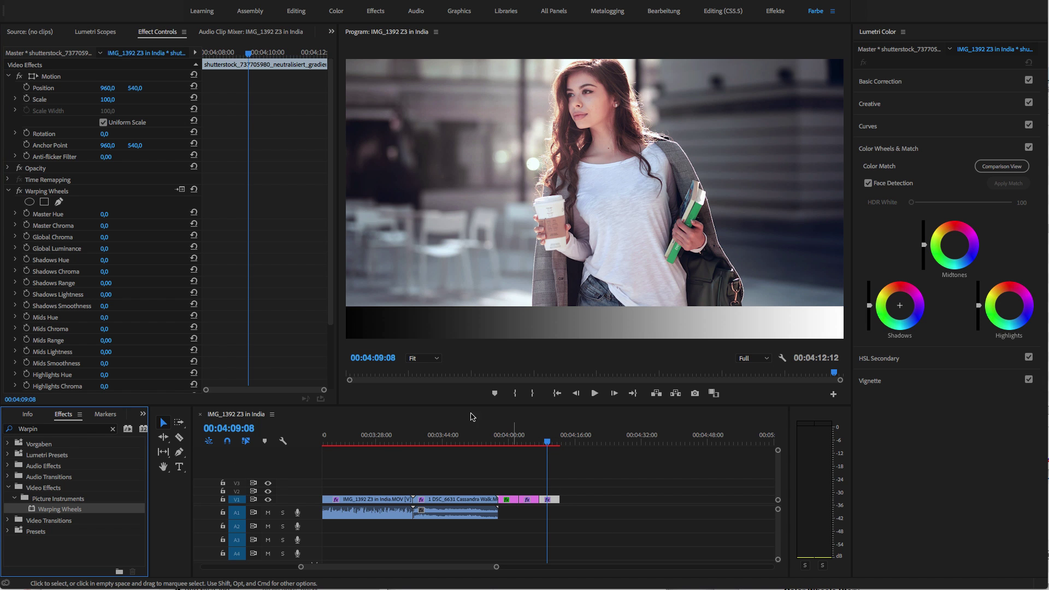
{"action": "left_click", "coordinate": [181, 190]}
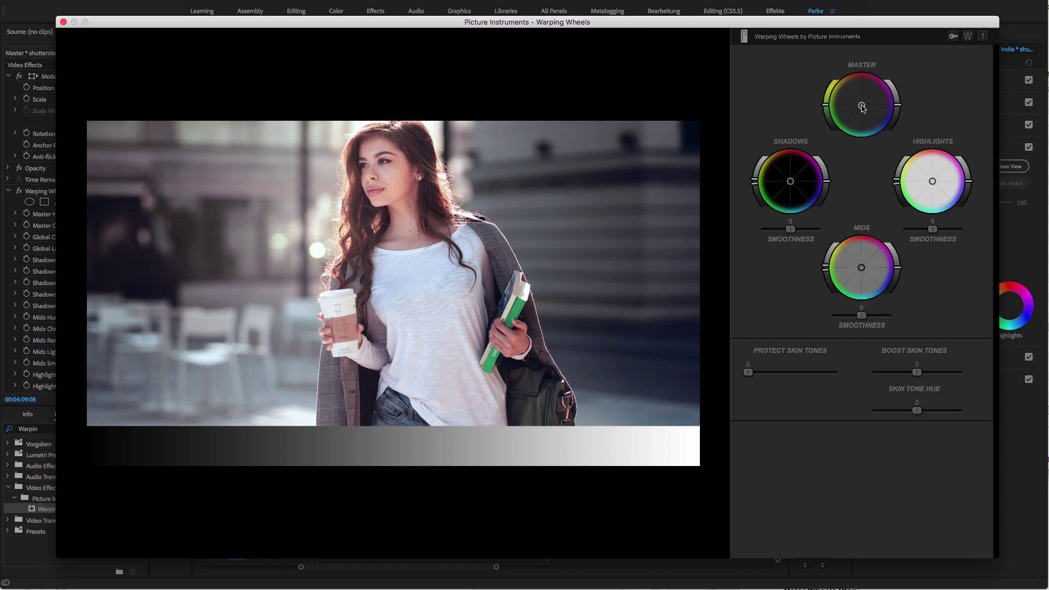
Tint the portrait teal-blue with the Master wheel; set skin protection 49 and boost 10.
{"action": "left_click_drag", "start_coordinate": [861, 107], "coordinate": [868, 129]}
{"action": "left_click_drag", "start_coordinate": [899, 106], "coordinate": [900, 108]}
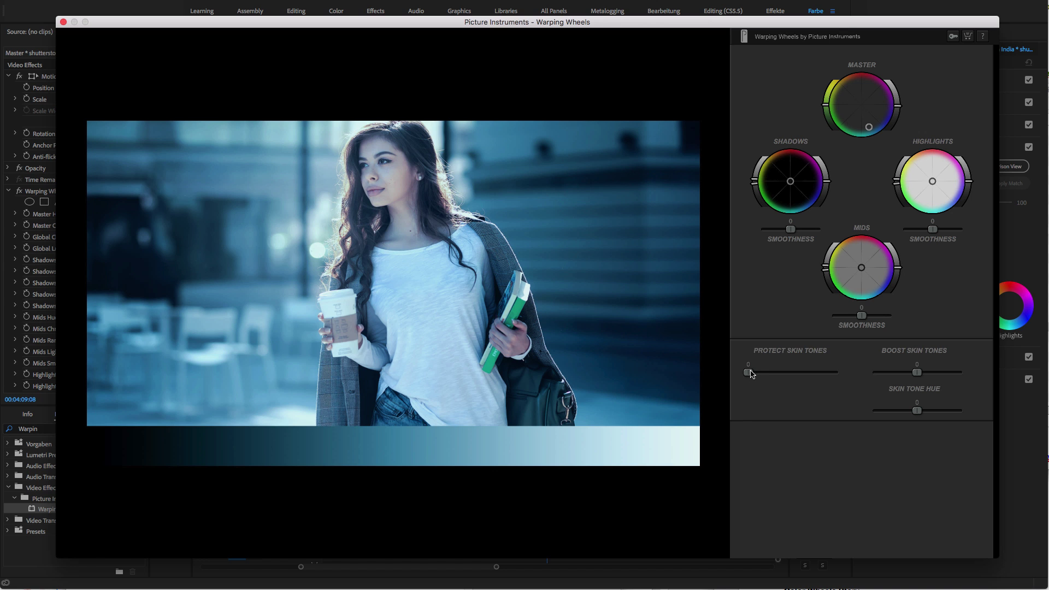
{"action": "left_click_drag", "start_coordinate": [751, 373], "coordinate": [794, 376]}
{"action": "left_click_drag", "start_coordinate": [916, 374], "coordinate": [927, 377]}
Close the Warping Wheels window, collapse the effect, and switch it off.
{"action": "left_click", "coordinate": [64, 23]}
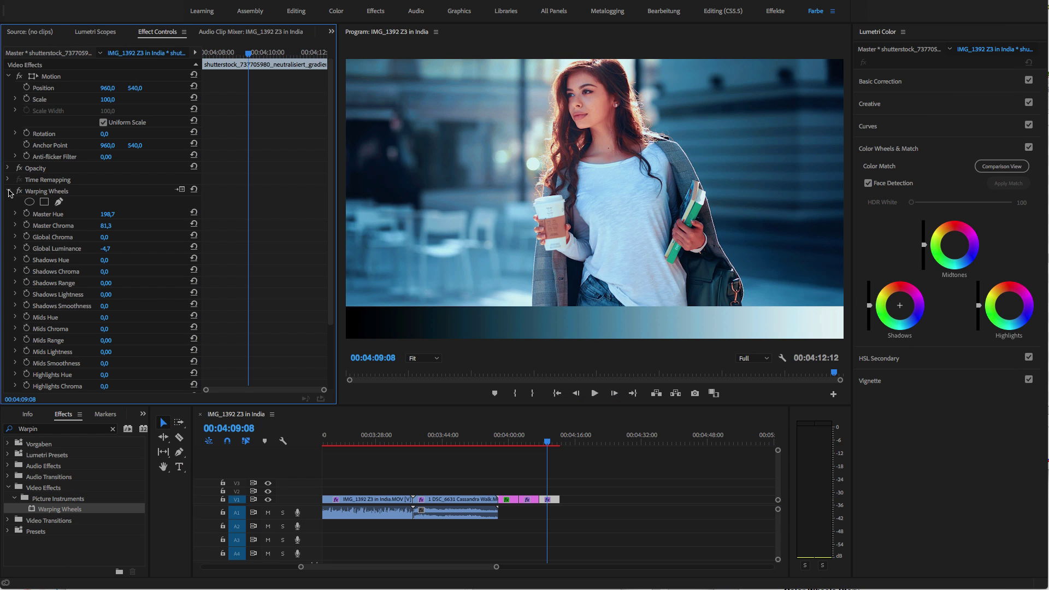
{"action": "left_click", "coordinate": [9, 191]}
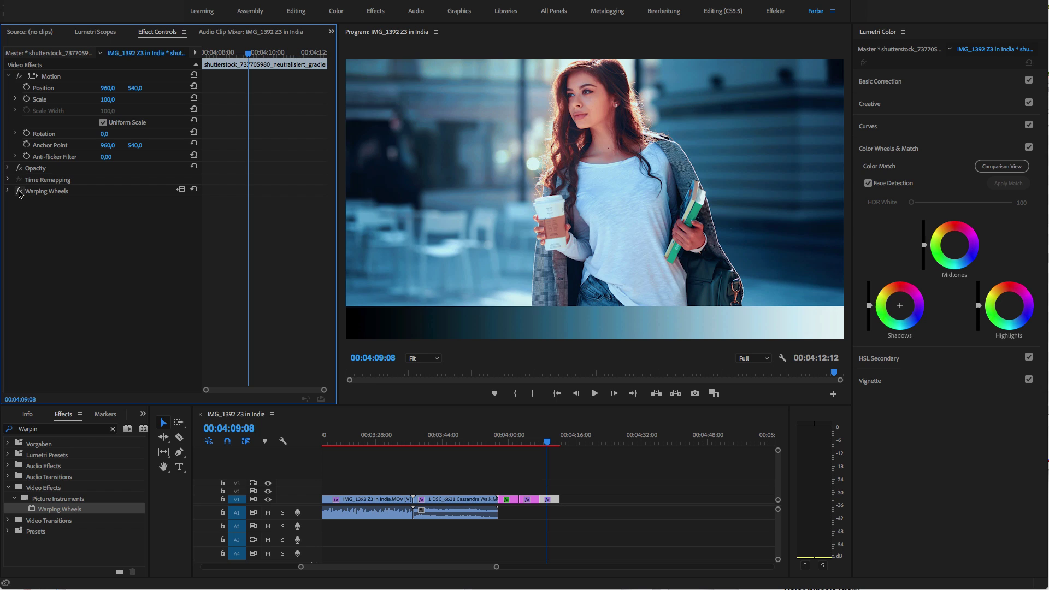
{"action": "left_click", "coordinate": [19, 192]}
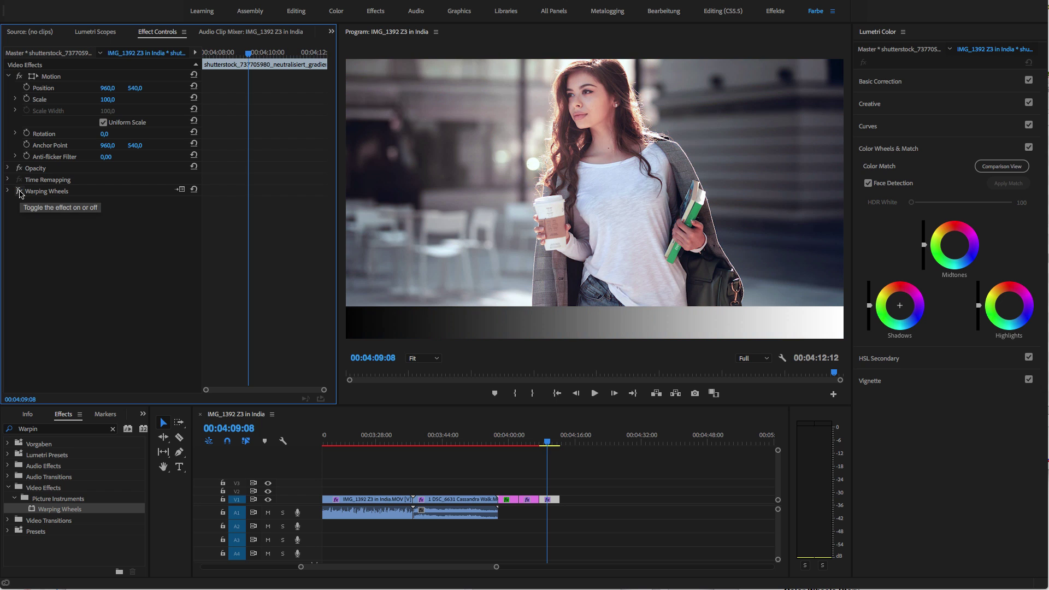
Find Color Cone in the Effects panel and apply it to the portrait clip.
{"action": "left_click", "coordinate": [78, 429]}
{"action": "key", "text": "ctrl+a"}
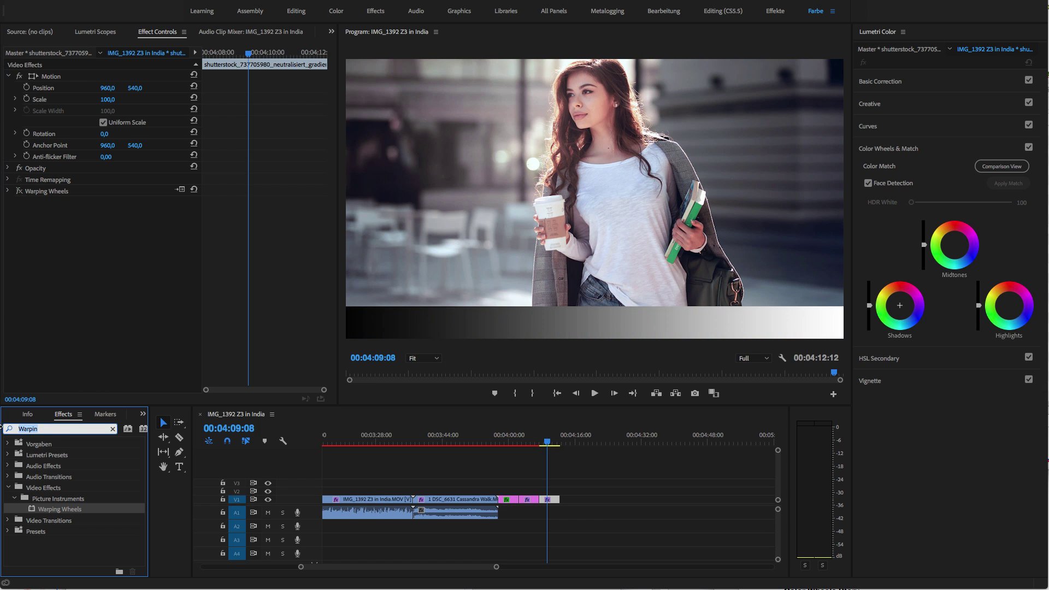
{"action": "type", "text": "Color Cone"}
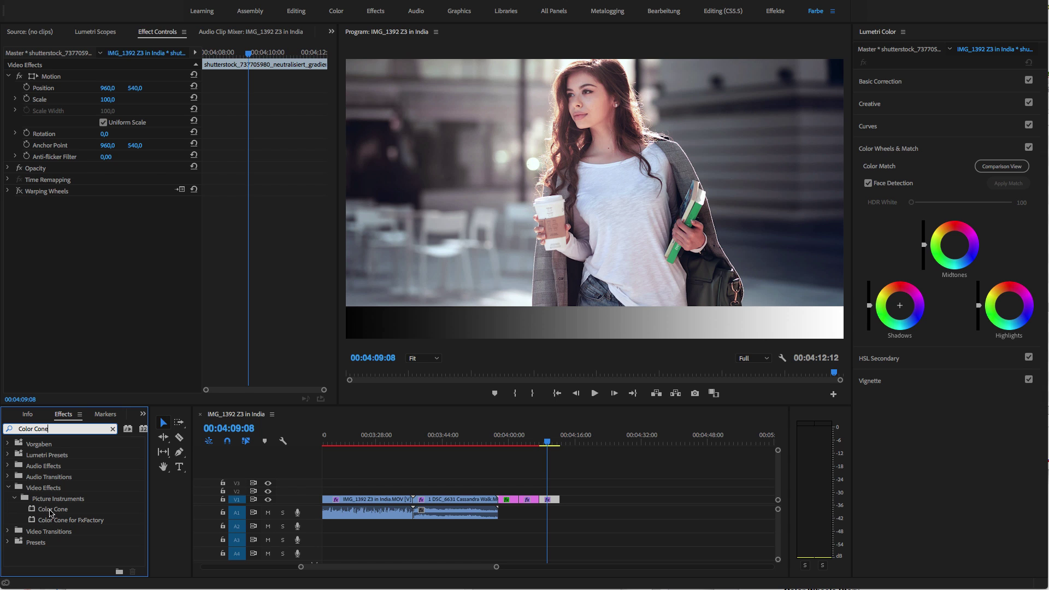
{"action": "left_click", "coordinate": [52, 510]}
{"action": "left_click_drag", "start_coordinate": [91, 507], "coordinate": [557, 500]}
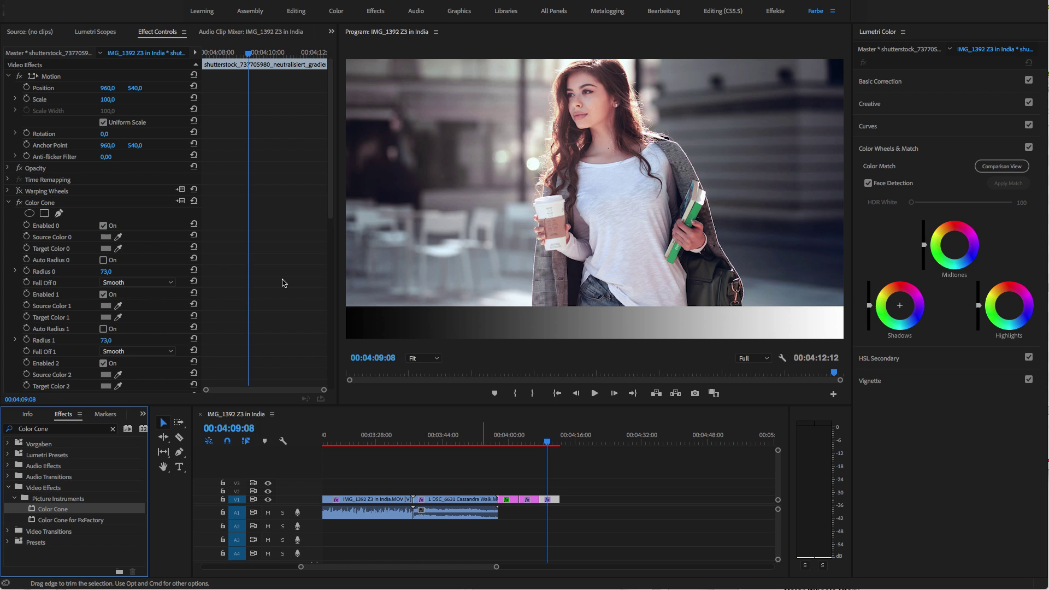
Open the Color Cone window and sample a pale grey from the photo as the source colour.
{"action": "left_click", "coordinate": [180, 202]}
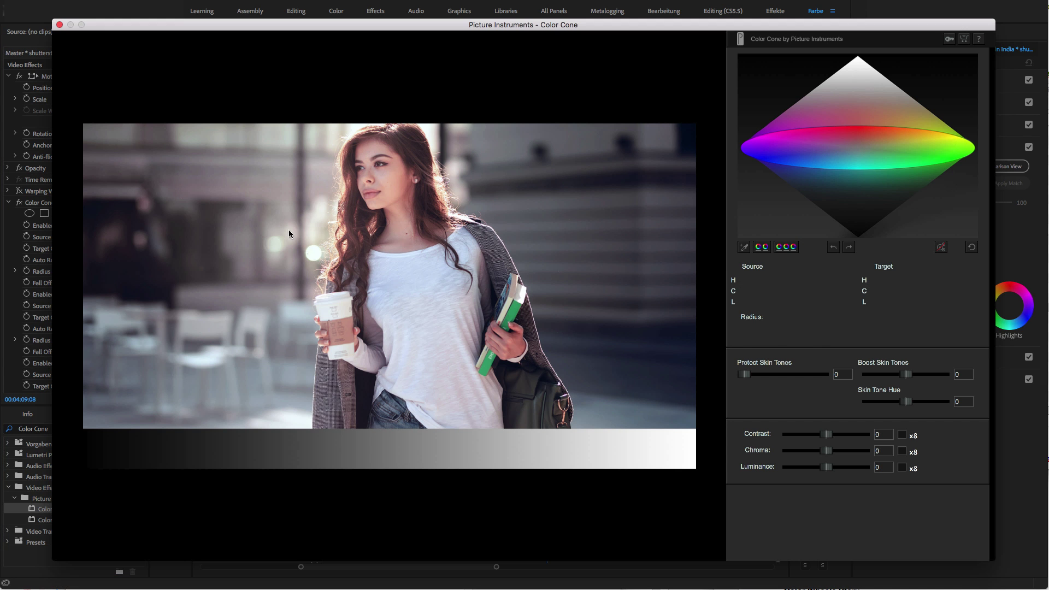
{"action": "left_click", "coordinate": [661, 398]}
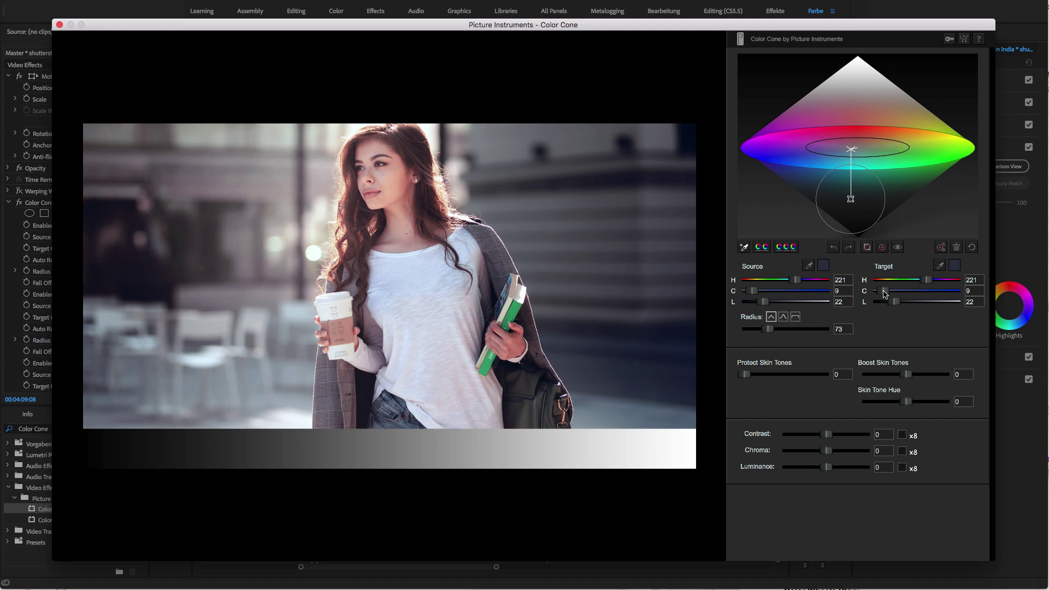
{"action": "mouse_move", "coordinate": [886, 293]}
{"action": "left_mouse_down"}
{"action": "mouse_move", "coordinate": [932, 279]}
{"action": "mouse_move", "coordinate": [887, 305]}
{"action": "left_mouse_up"}
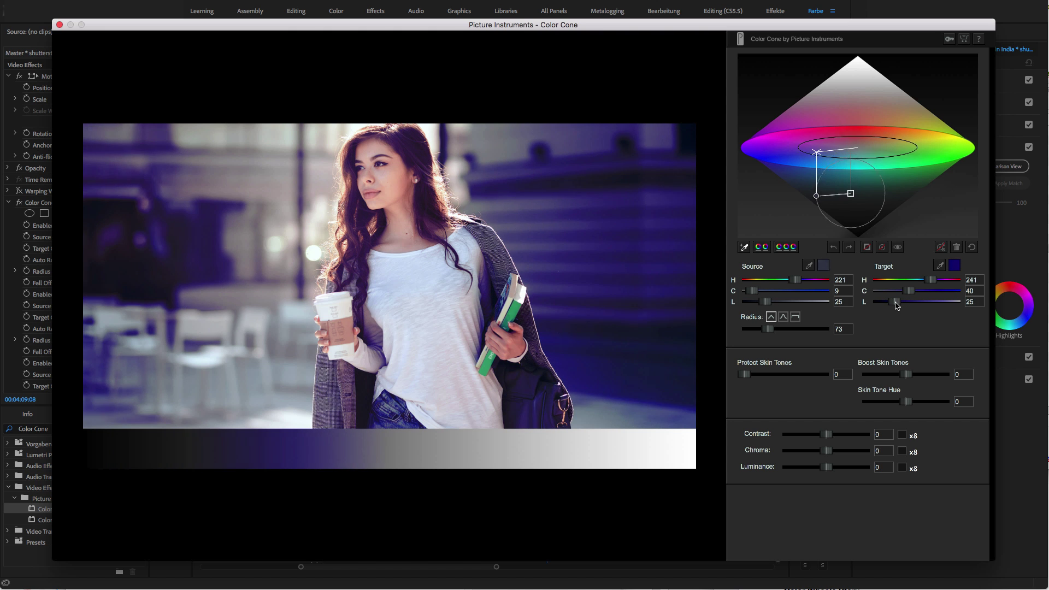
{"action": "left_click", "coordinate": [743, 247]}
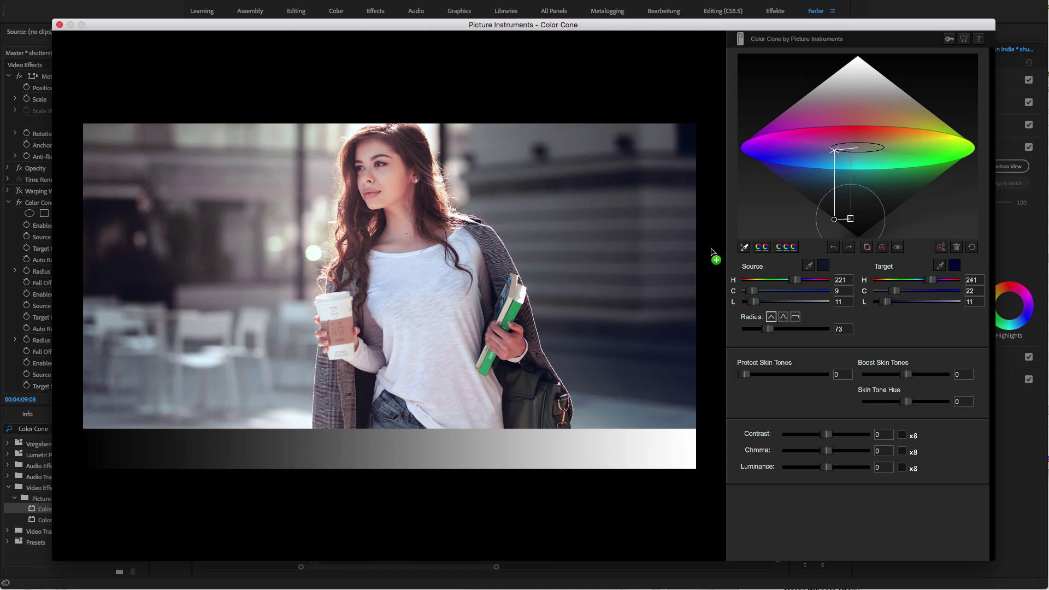
{"action": "left_click", "coordinate": [202, 133]}
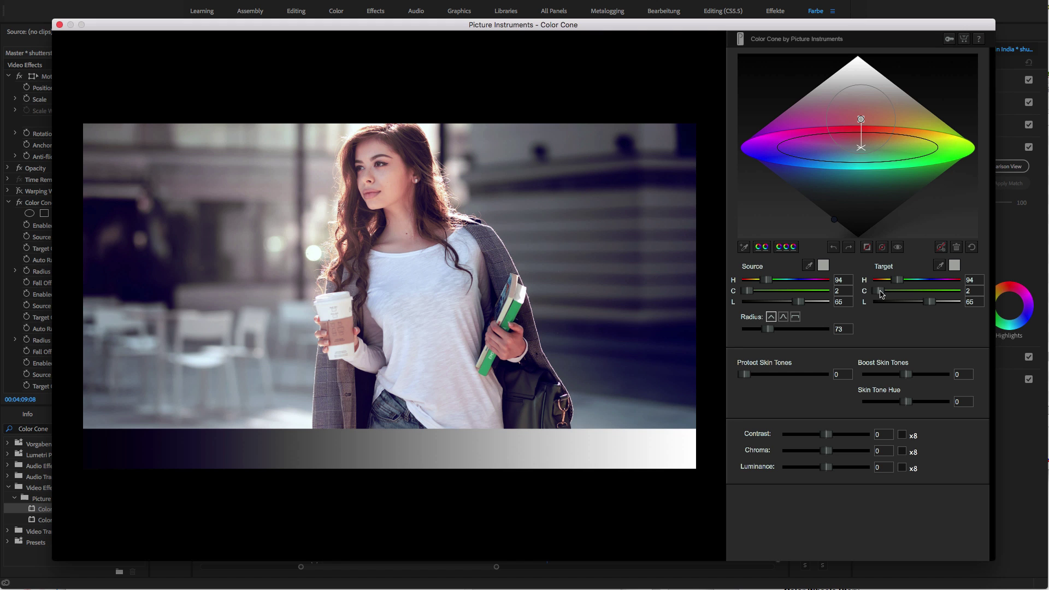
Add chroma to the golden target, enable auto radius, lower lightness, and protect skin tones at about 42.
{"action": "mouse_move", "coordinate": [880, 291]}
{"action": "left_mouse_down"}
{"action": "mouse_move", "coordinate": [910, 292]}
{"action": "mouse_move", "coordinate": [885, 283]}
{"action": "left_mouse_up"}
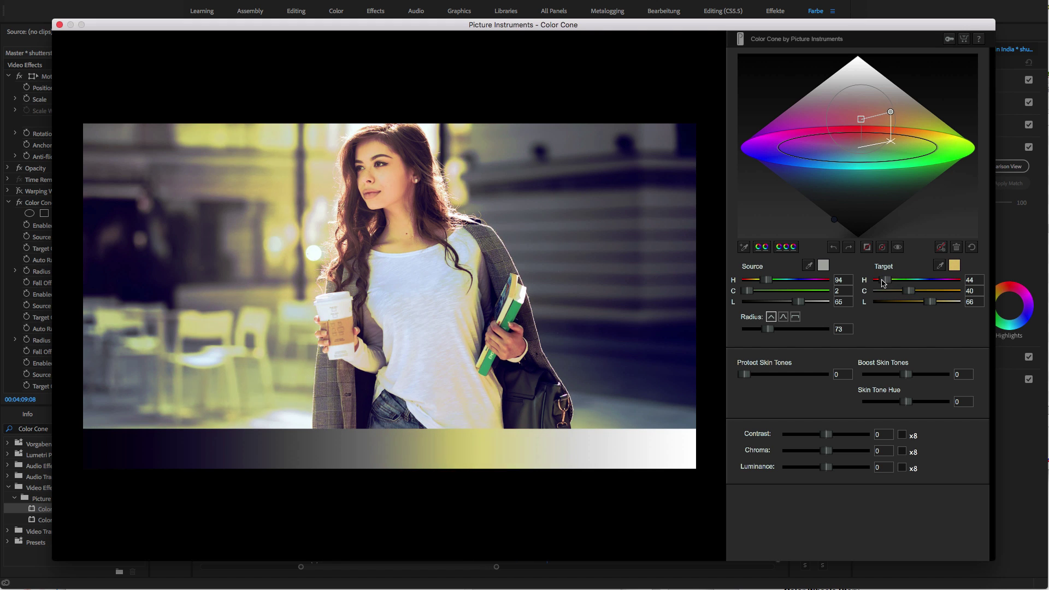
{"action": "left_click", "coordinate": [941, 247]}
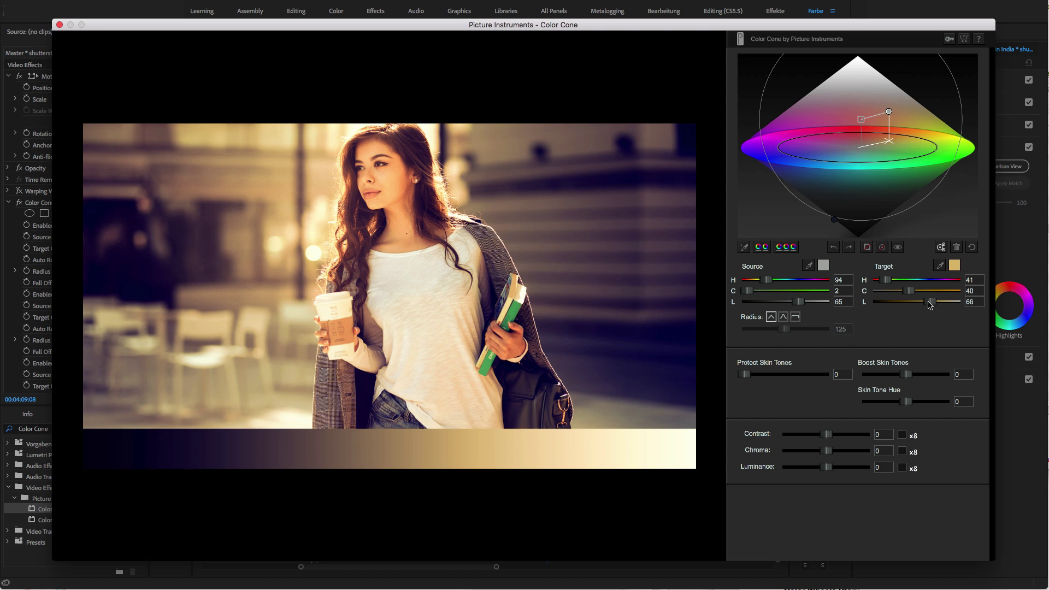
{"action": "left_click_drag", "start_coordinate": [930, 303], "coordinate": [921, 302]}
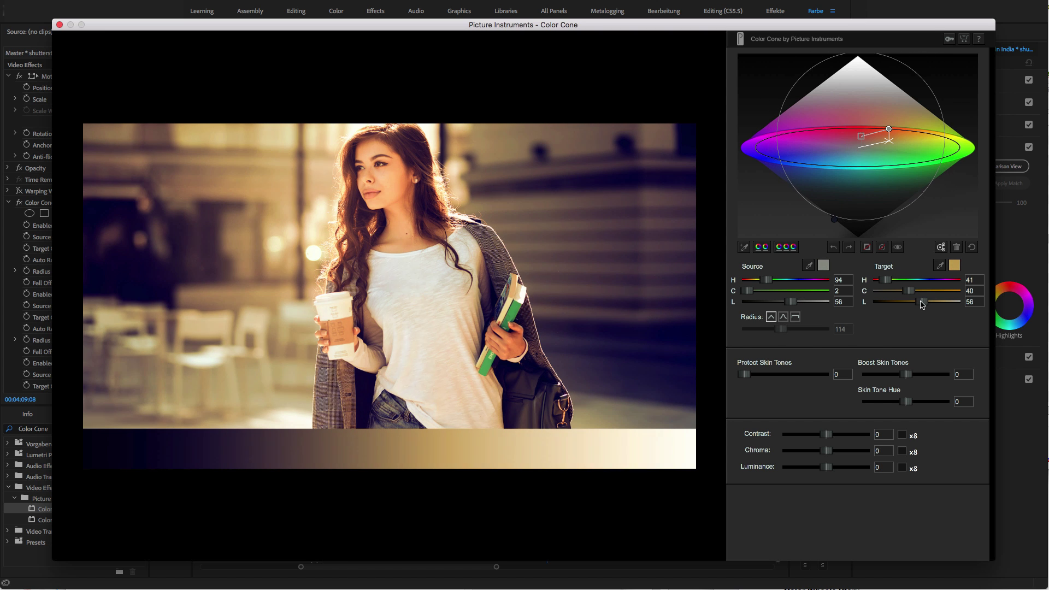
{"action": "left_click_drag", "start_coordinate": [744, 376], "coordinate": [779, 376]}
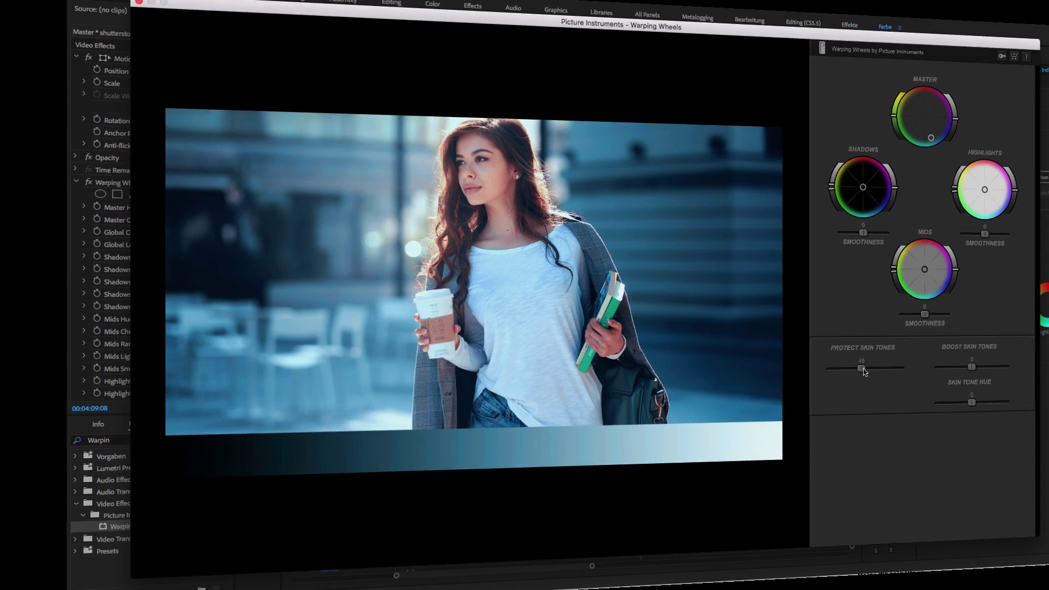
Set Warping Wheels skin protection to 49 and skin boost to 10.
{"action": "left_click_drag", "start_coordinate": [862, 370], "coordinate": [793, 376]}
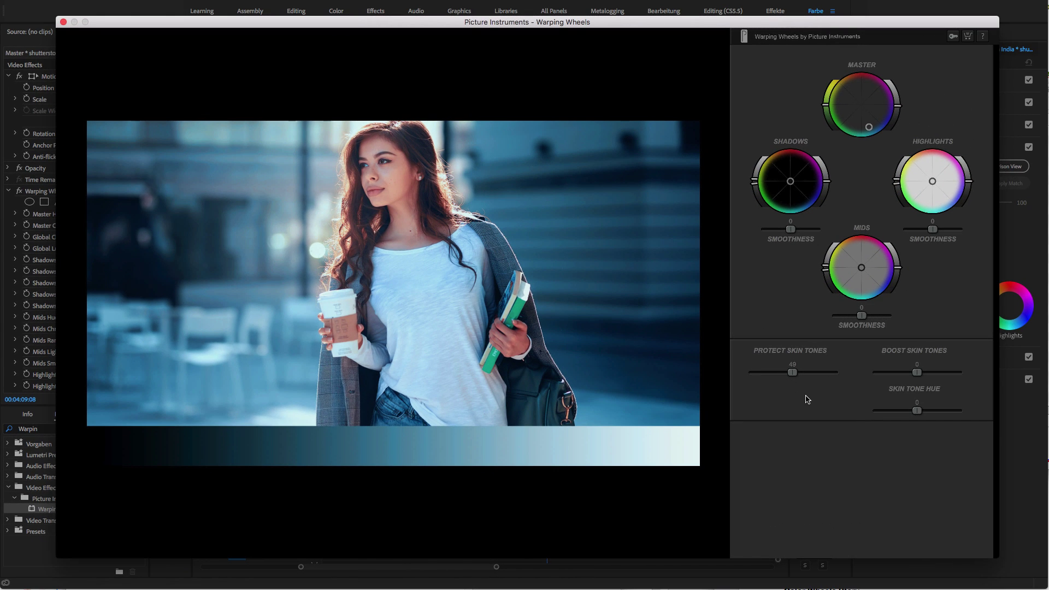
{"action": "left_click_drag", "start_coordinate": [917, 373], "coordinate": [927, 376]}
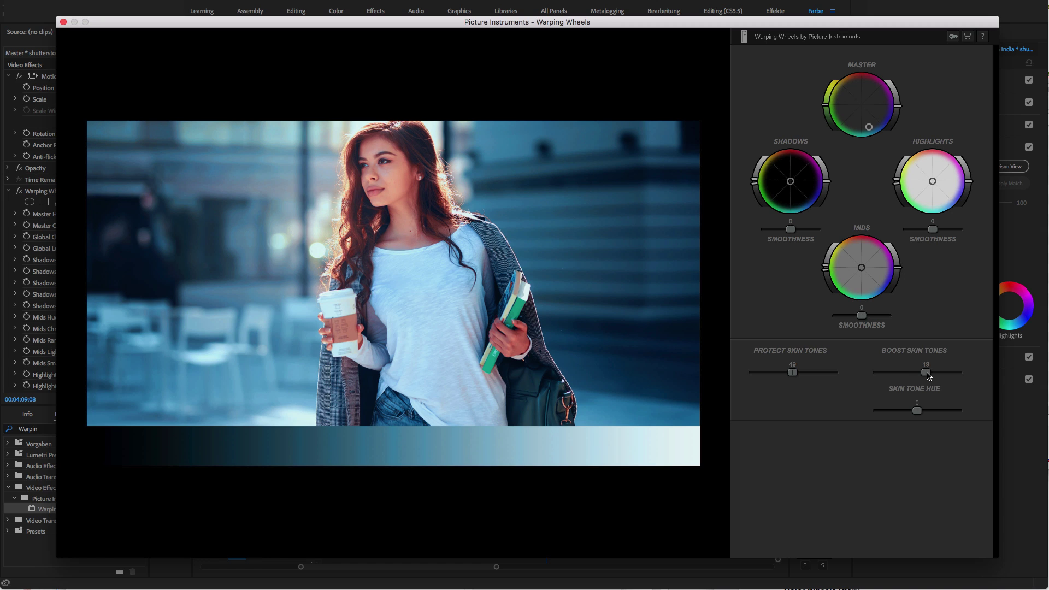